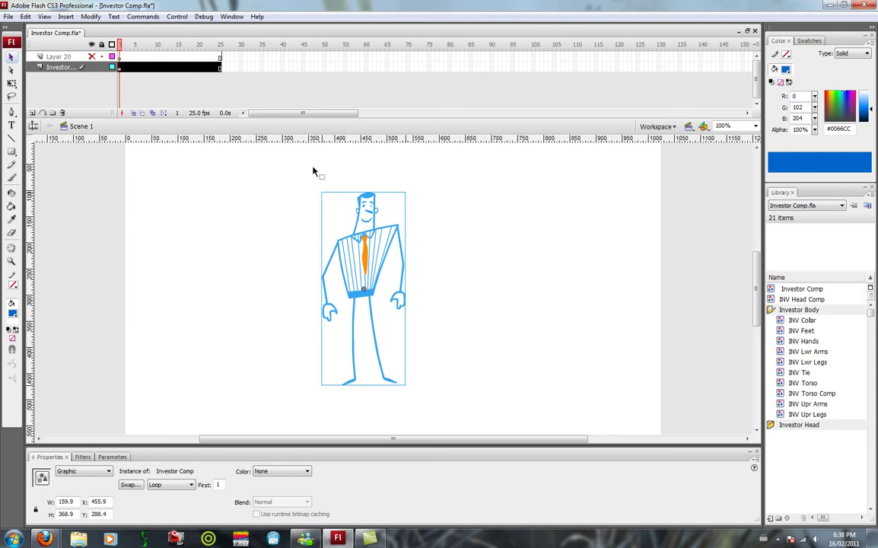
Shift the investor figure left and Alt-drag a copy of it to the right.
drag(293, 199, 292, 199)
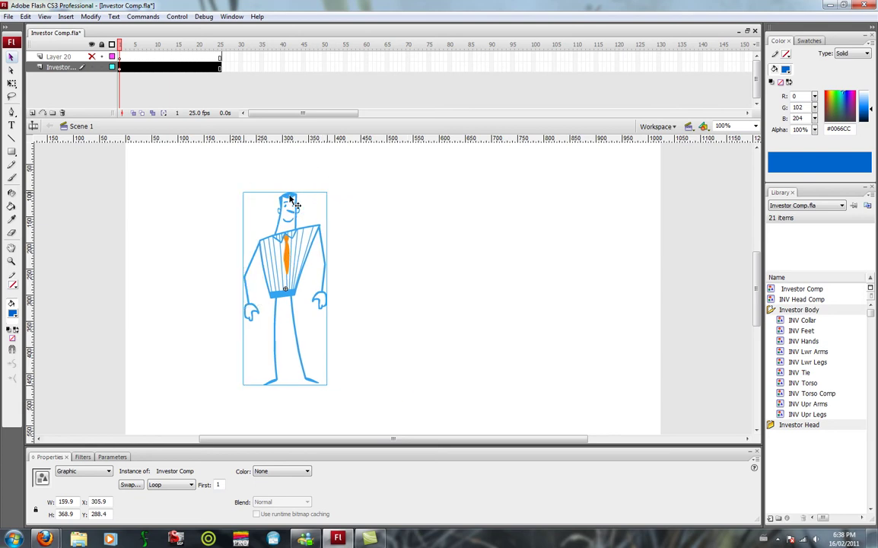
key(shift+Right)
key(shift+Down)
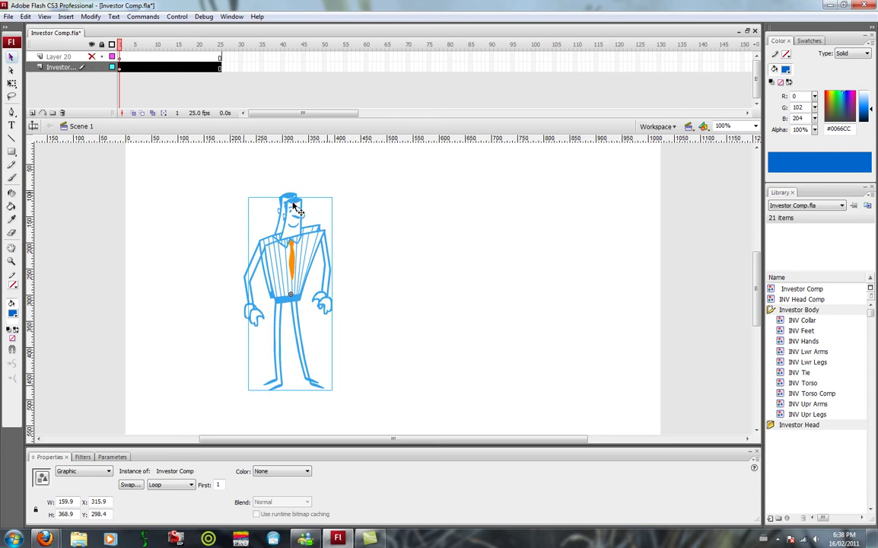
drag(293, 205, 385, 198)
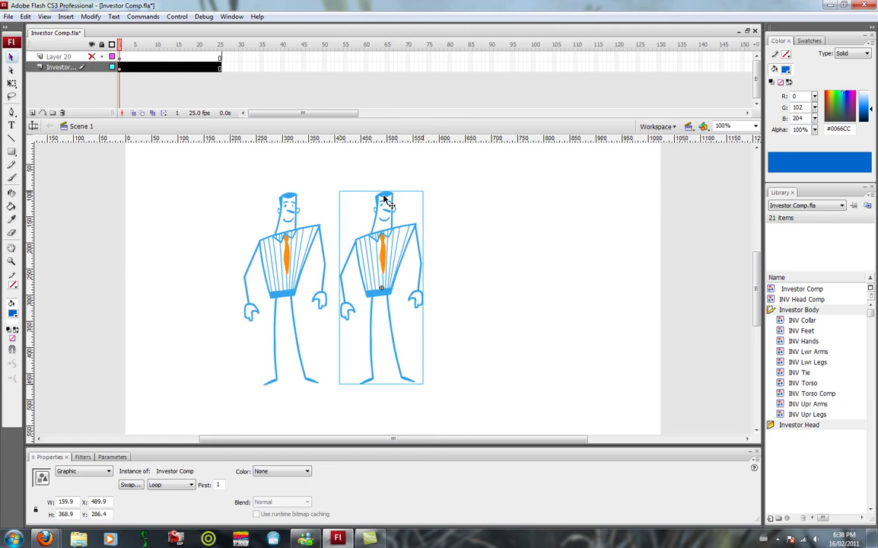
Duplicate the copied figure's symbol under the name Investor Comp-2.
right_click(385, 199)
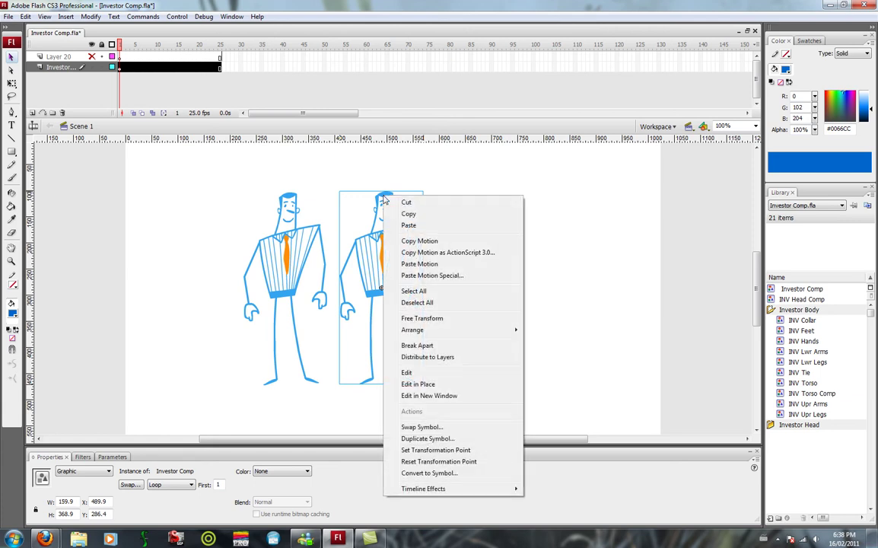
click(436, 439)
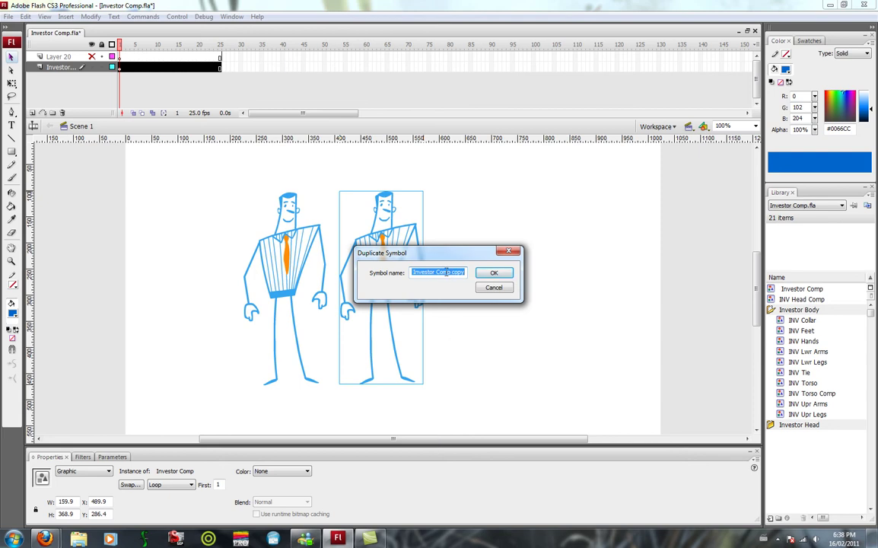
drag(451, 272, 456, 272)
key(Return)
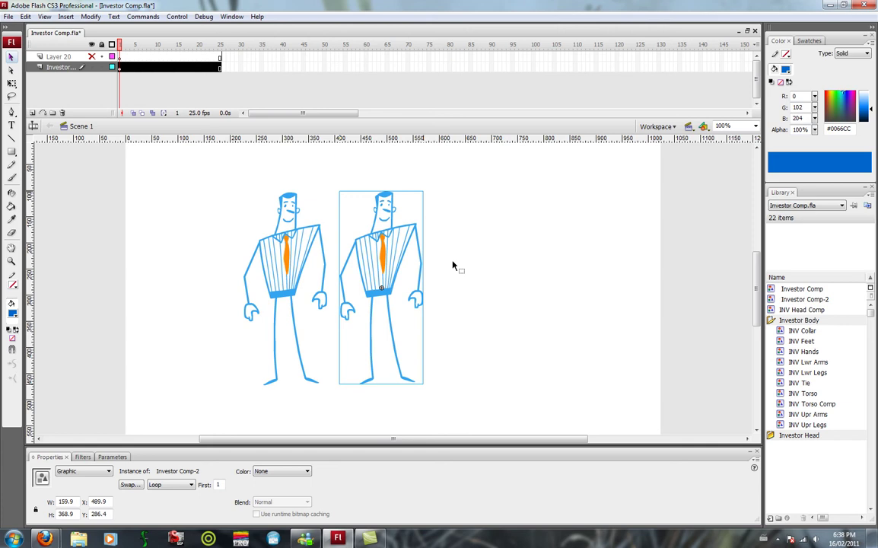
Edit Investor Comp-2 in place, step into its torso, then back out to the figure level.
double_click(385, 251)
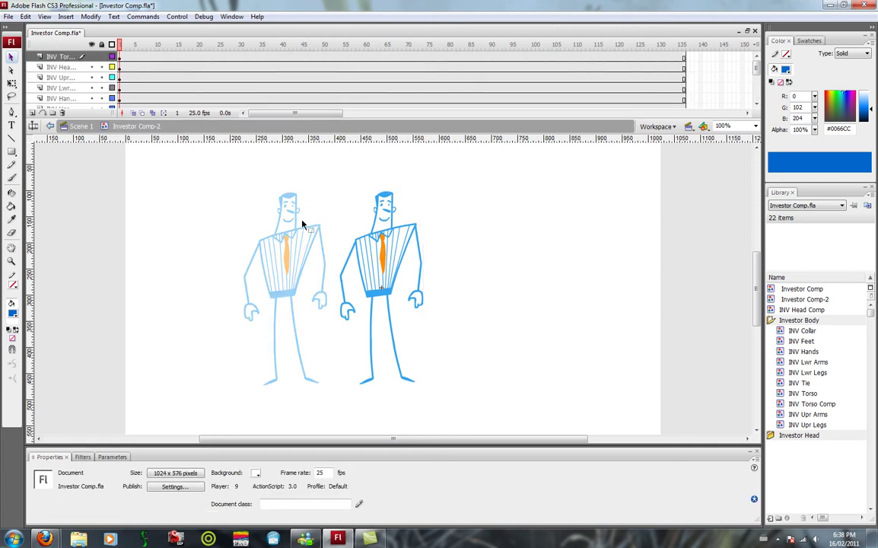
click(388, 254)
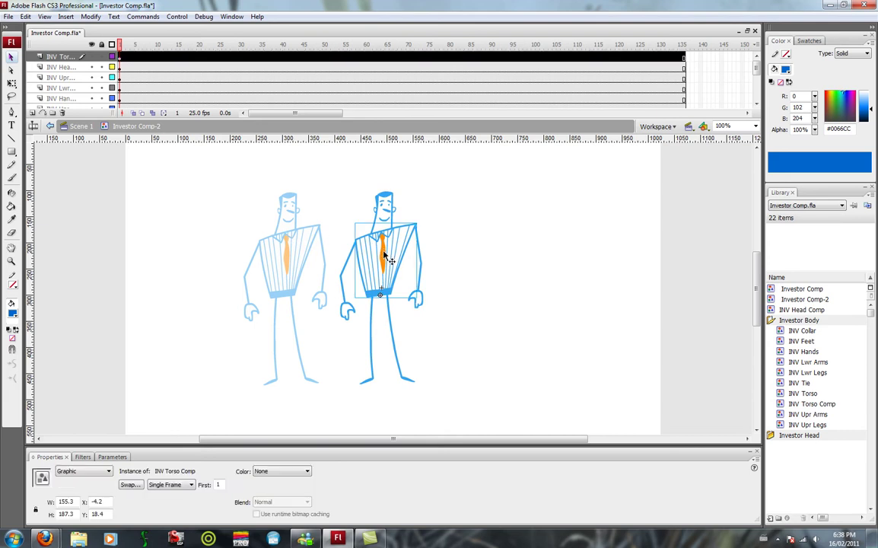
double_click(385, 256)
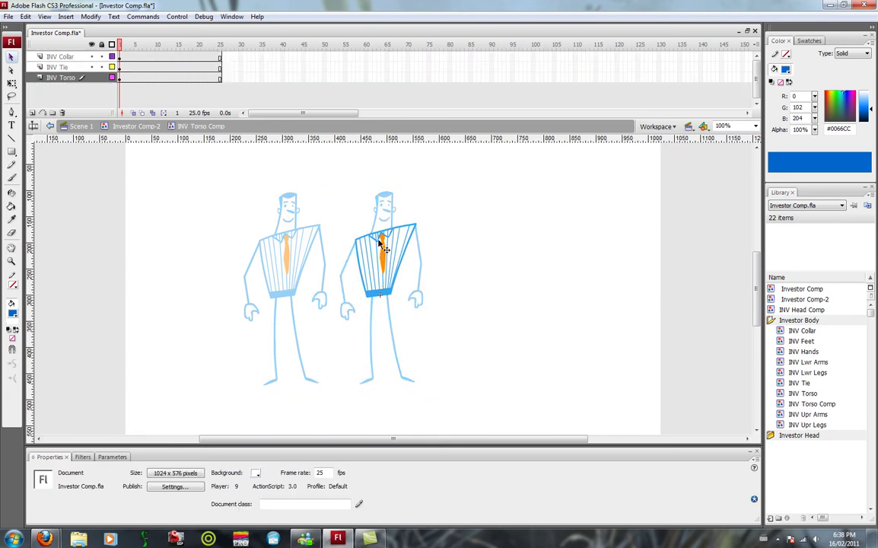
double_click(345, 208)
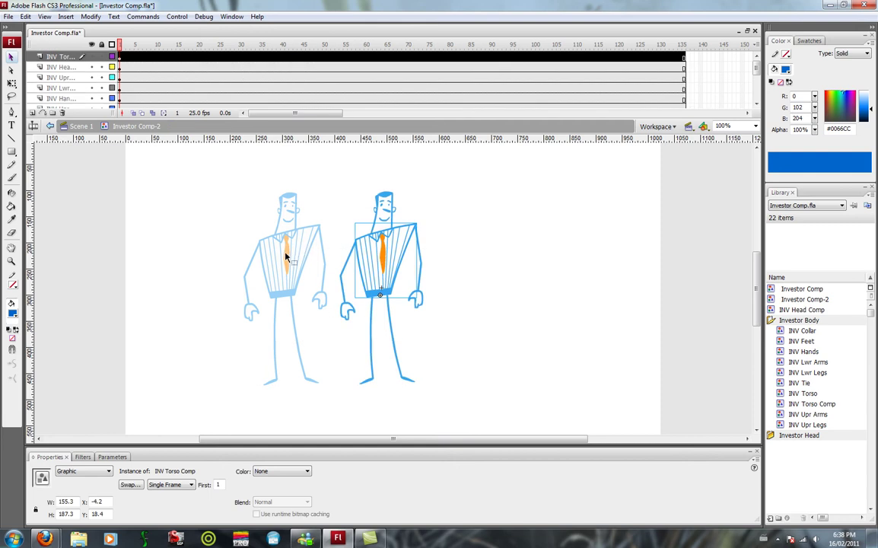
Duplicate the torso symbol as INV Torso Comp-2 and preview it and Investor Comp-2 in the Library.
right_click(382, 257)
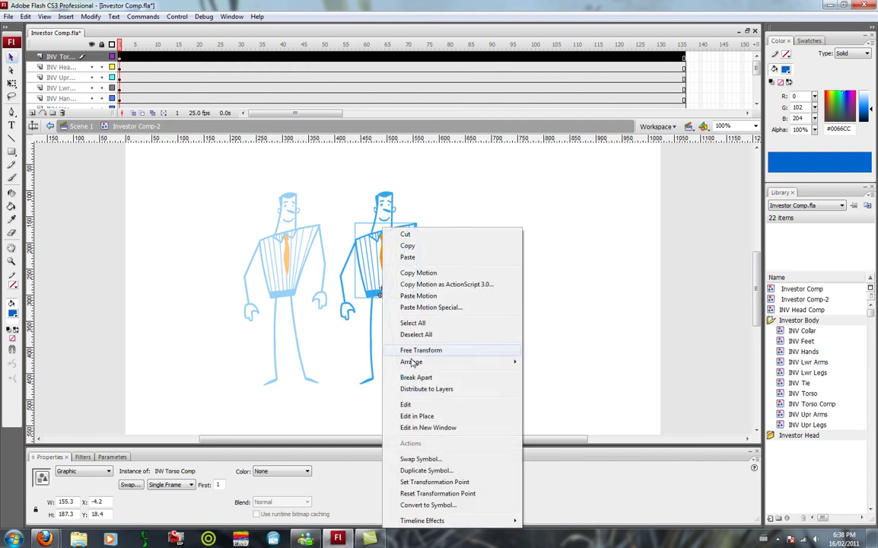
click(425, 471)
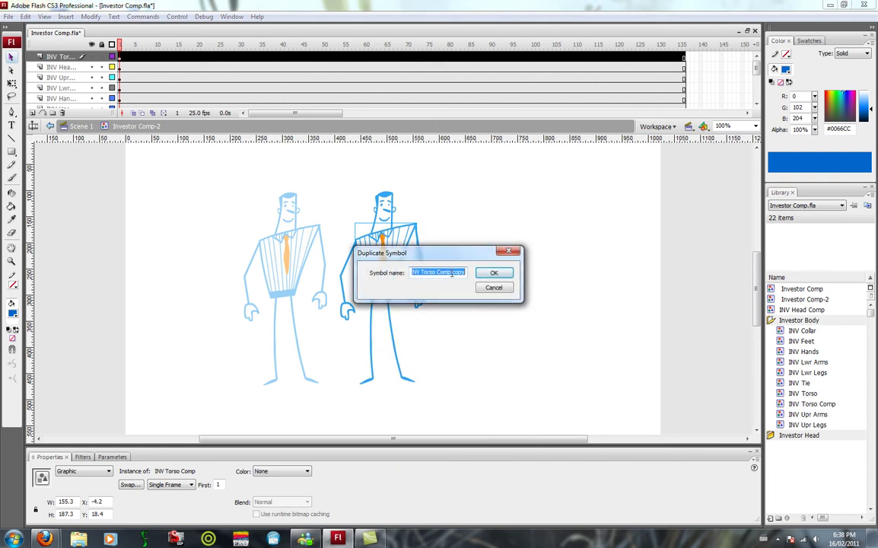
drag(452, 273, 473, 273)
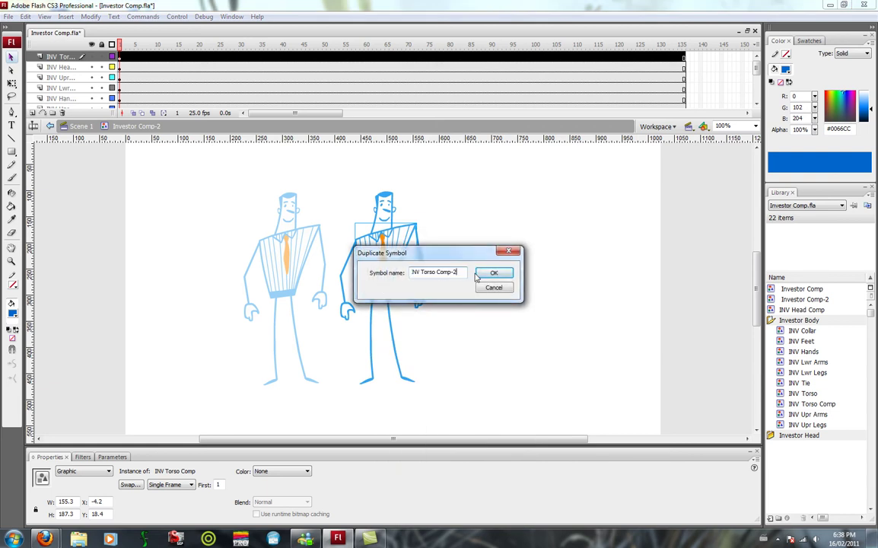
click(491, 274)
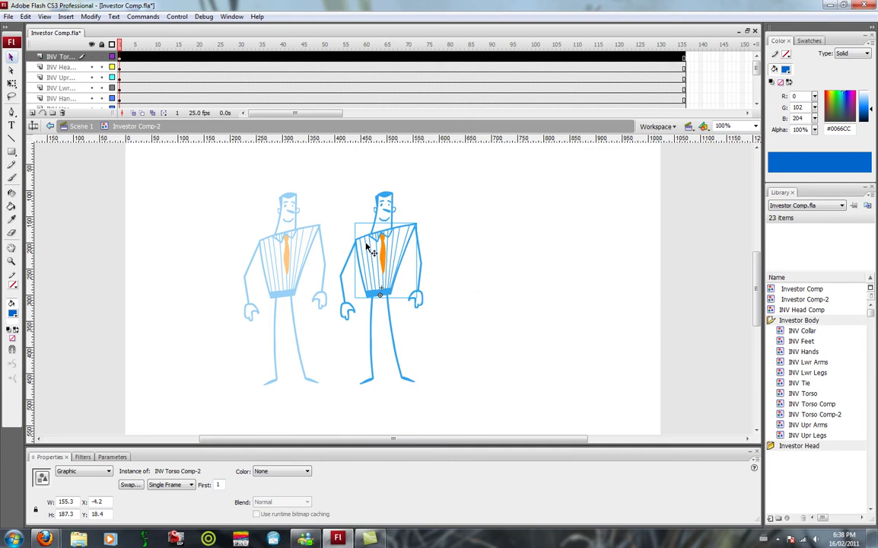
click(812, 415)
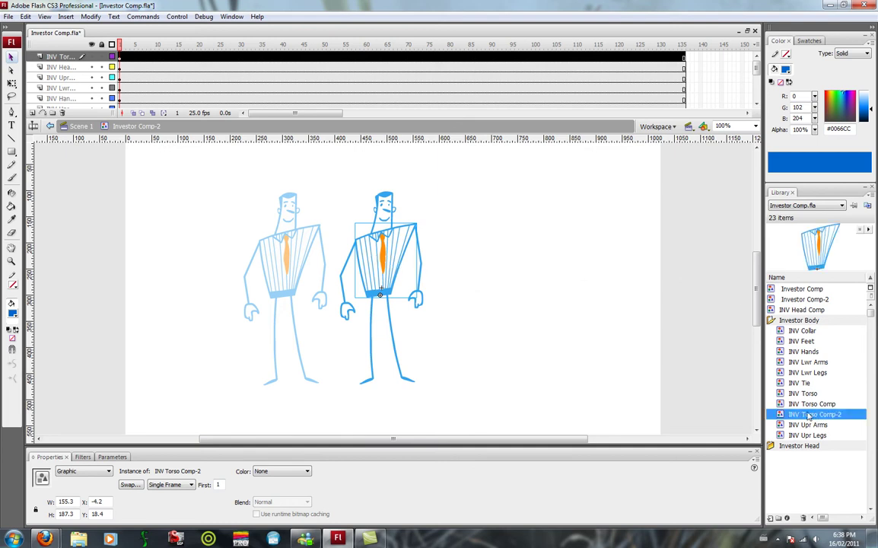
click(818, 302)
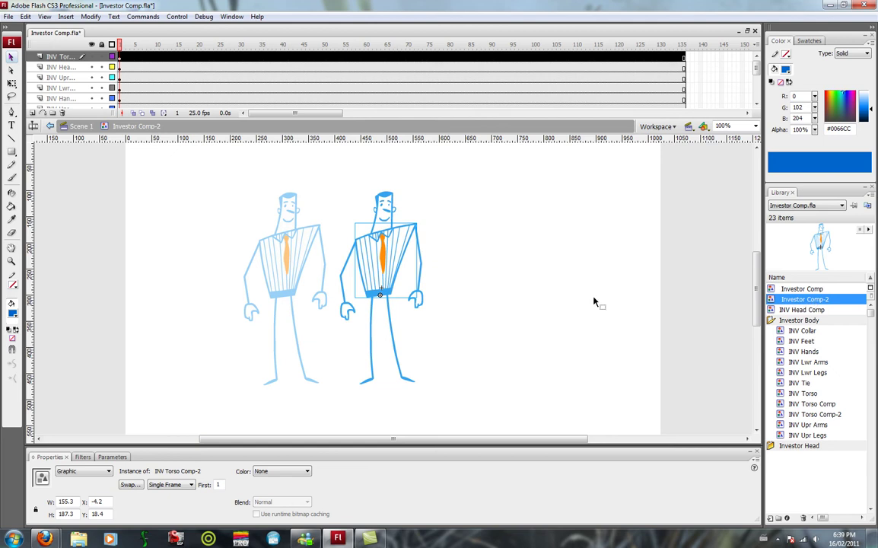
Enter INV Torso Comp-2 and inspect the orange tie, stepping in and out of INV Tie.
double_click(386, 261)
click(386, 262)
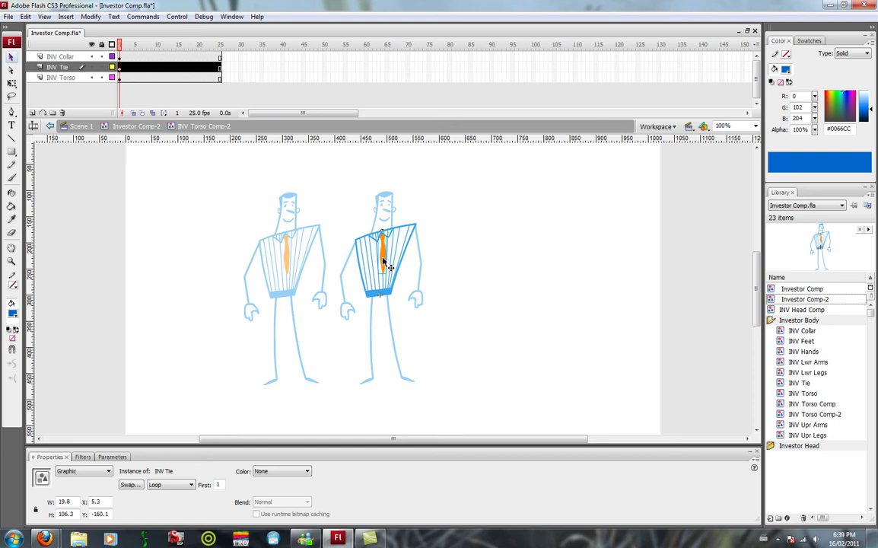
right_click(383, 262)
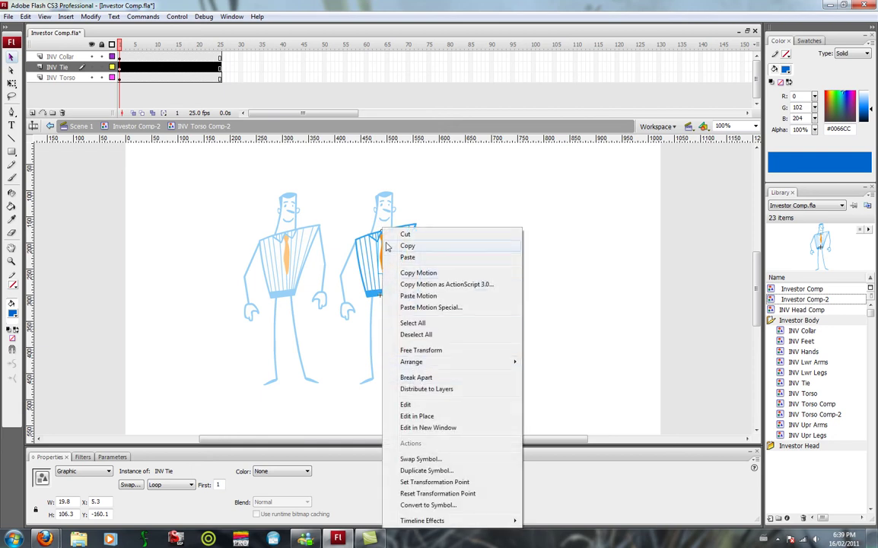
click(375, 257)
double_click(385, 248)
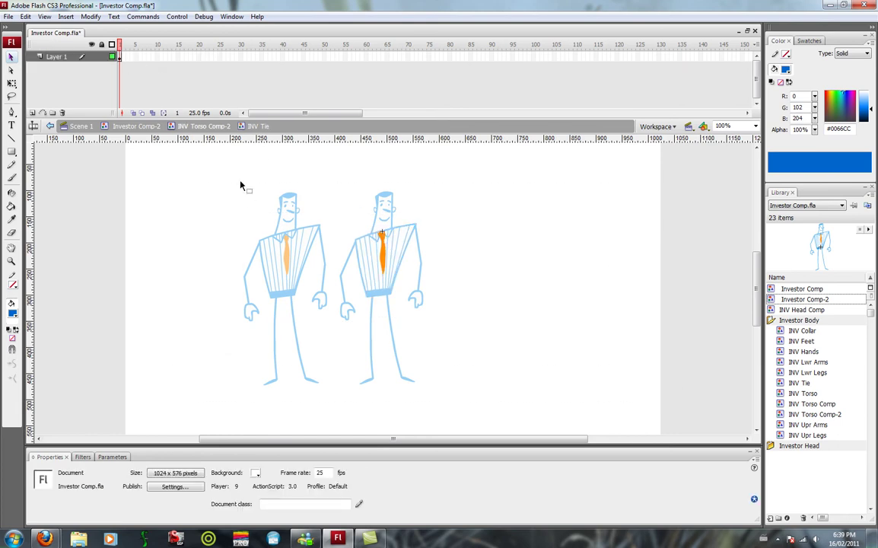
double_click(340, 202)
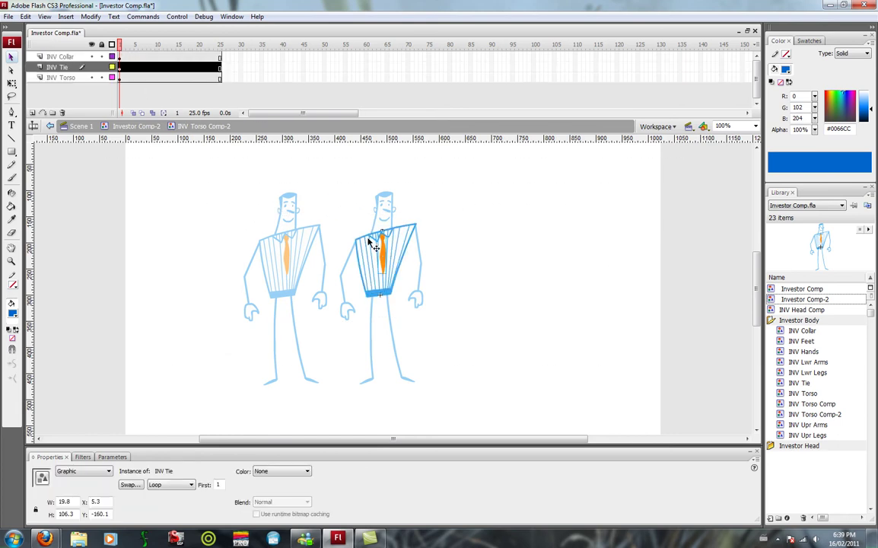
double_click(373, 245)
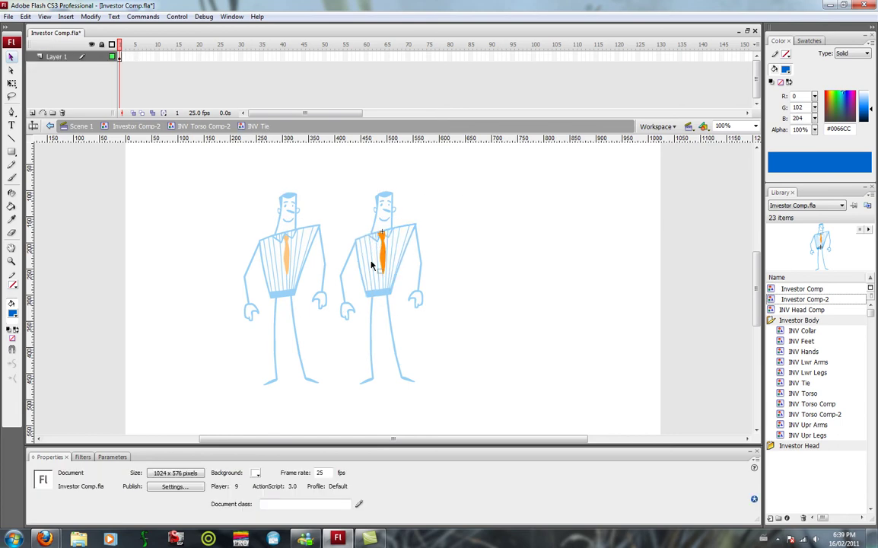
double_click(428, 234)
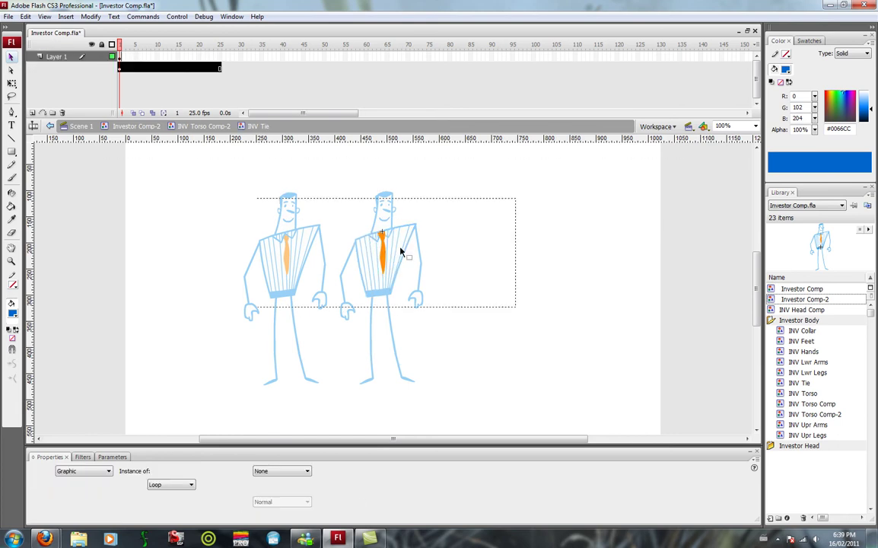
Select the second figure's tie and briefly enter and leave the INV Tie symbol.
click(382, 249)
right_click(383, 249)
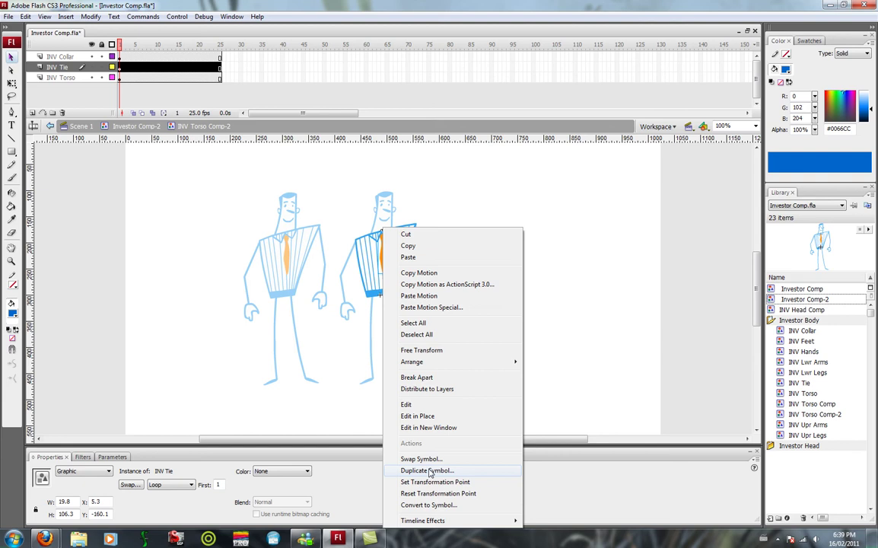
click(350, 233)
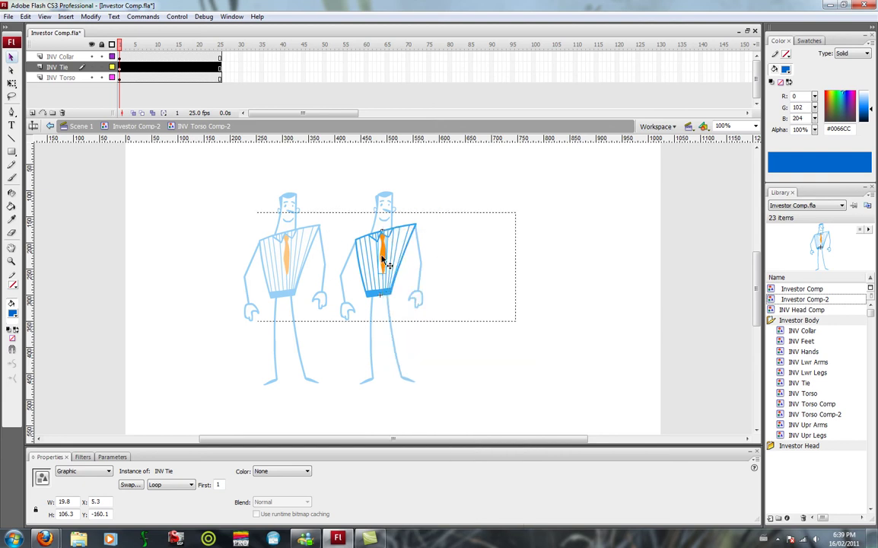
double_click(384, 246)
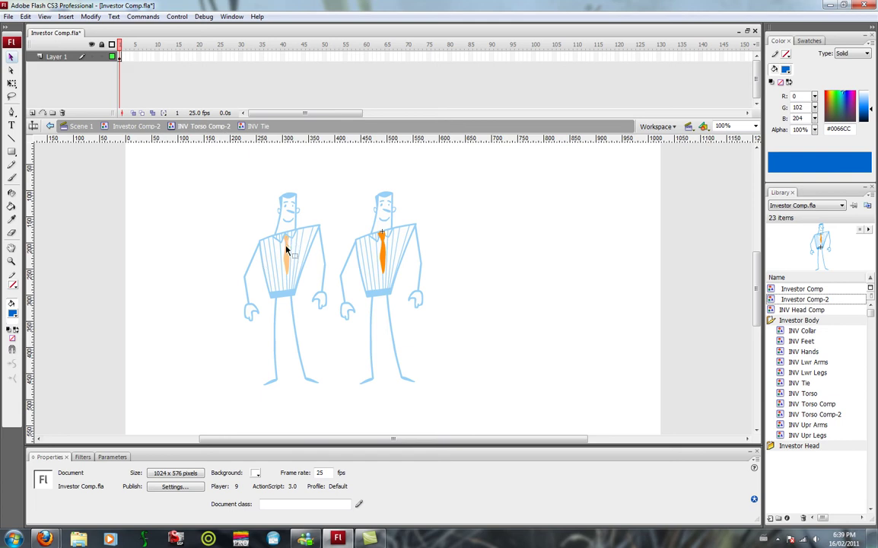
double_click(386, 264)
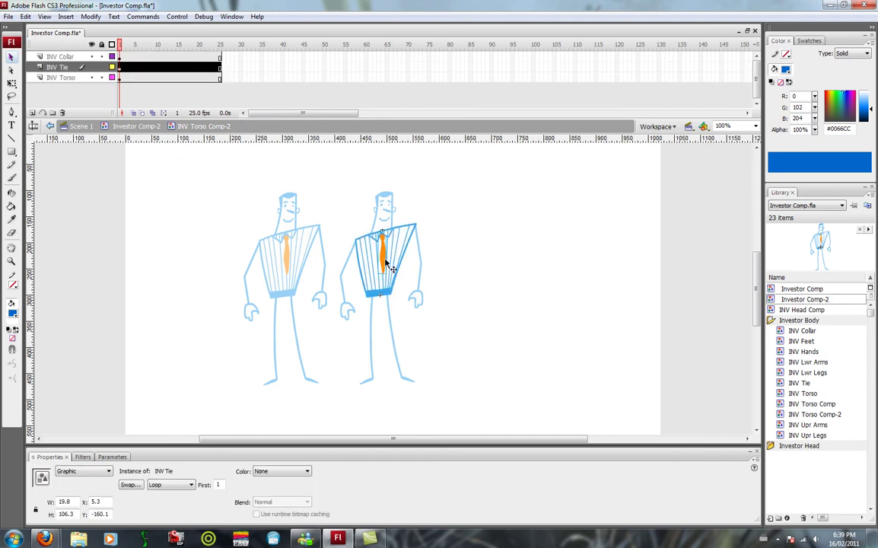
Duplicate the second figure's tie symbol as INV Tie-2.
right_click(386, 264)
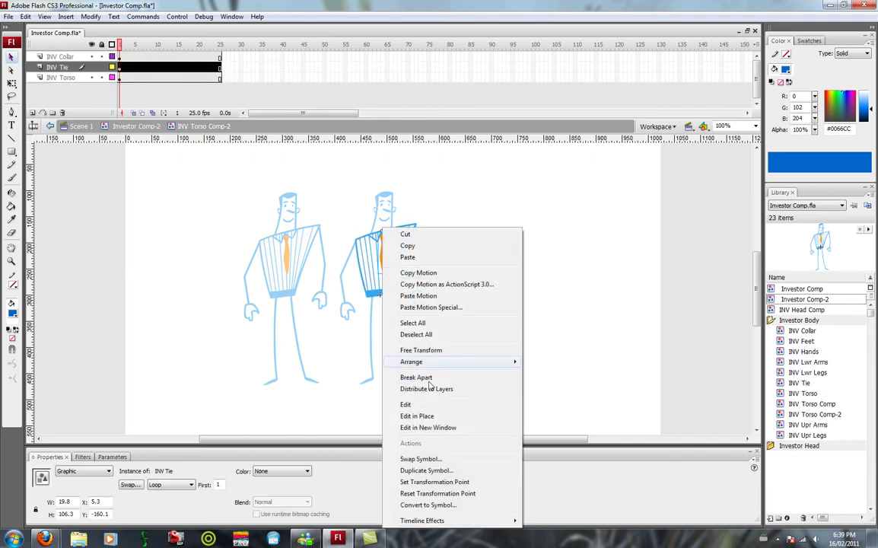
click(426, 471)
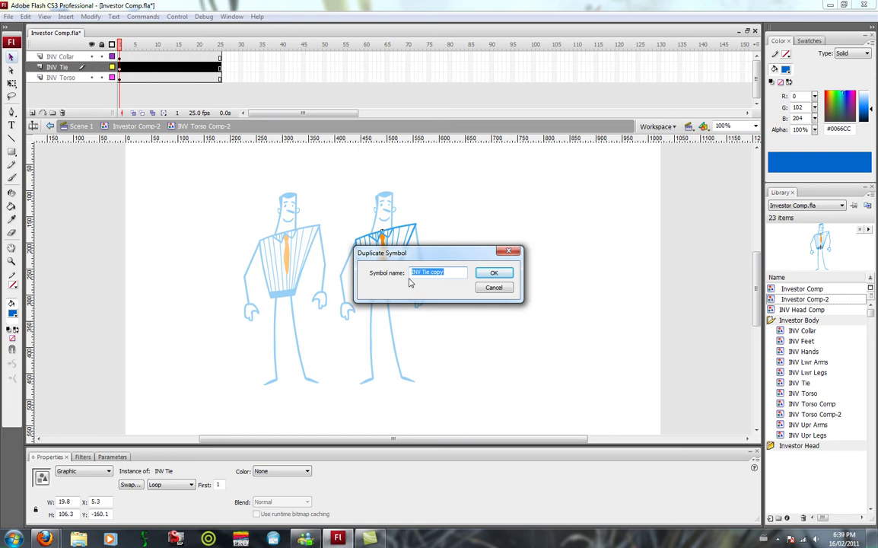
drag(430, 272, 459, 271)
key(Return)
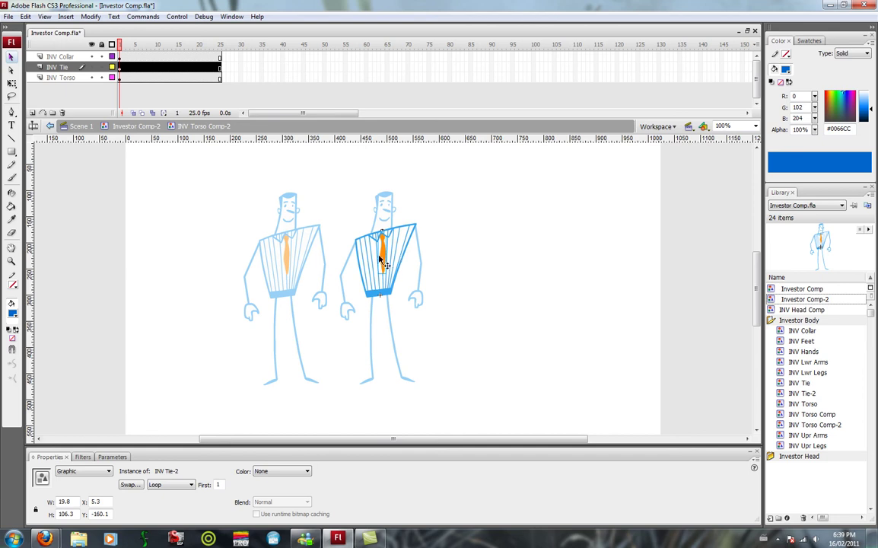
Inside INV Tie-2, select the tie shape and fill it purple #BB27E0.
double_click(384, 262)
drag(415, 191, 355, 285)
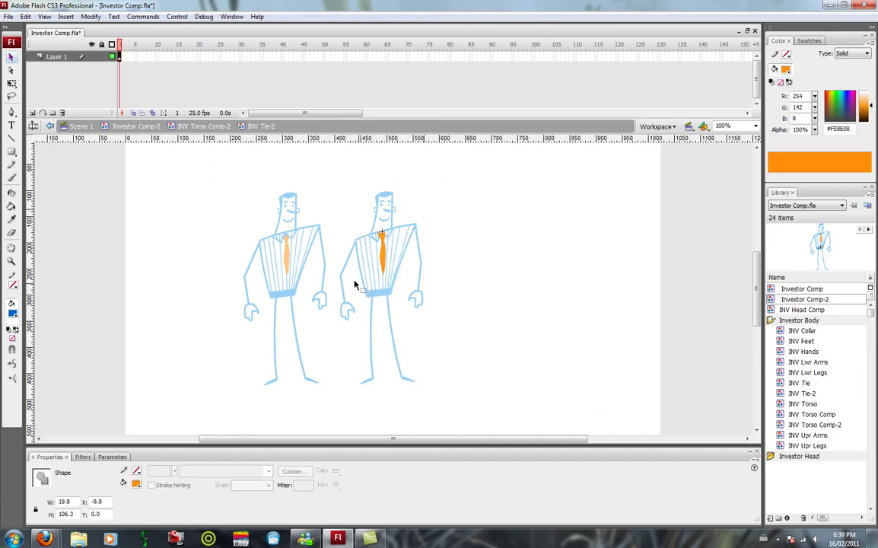
click(427, 228)
drag(427, 172, 326, 288)
drag(836, 98, 843, 94)
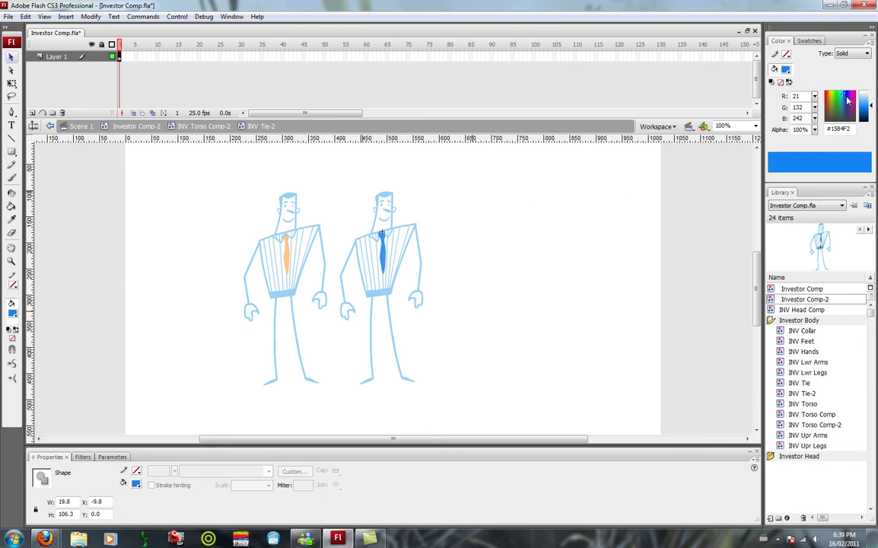
drag(848, 100, 850, 97)
double_click(459, 234)
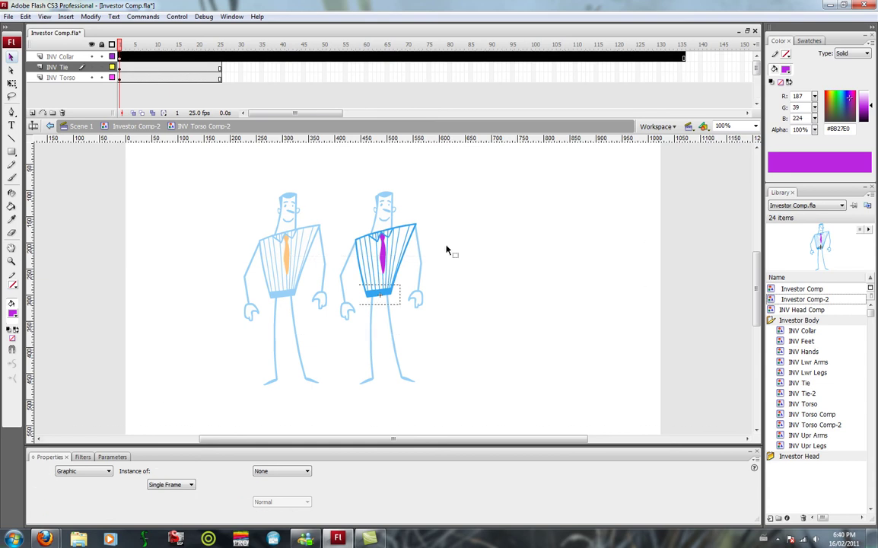
Exit to Scene 1 and select the original and the second investor figures.
double_click(449, 247)
double_click(331, 209)
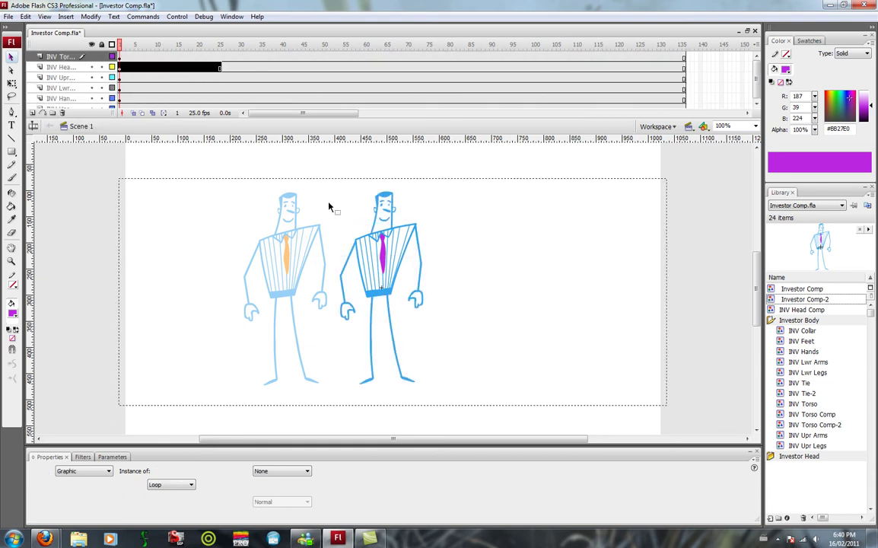
click(286, 253)
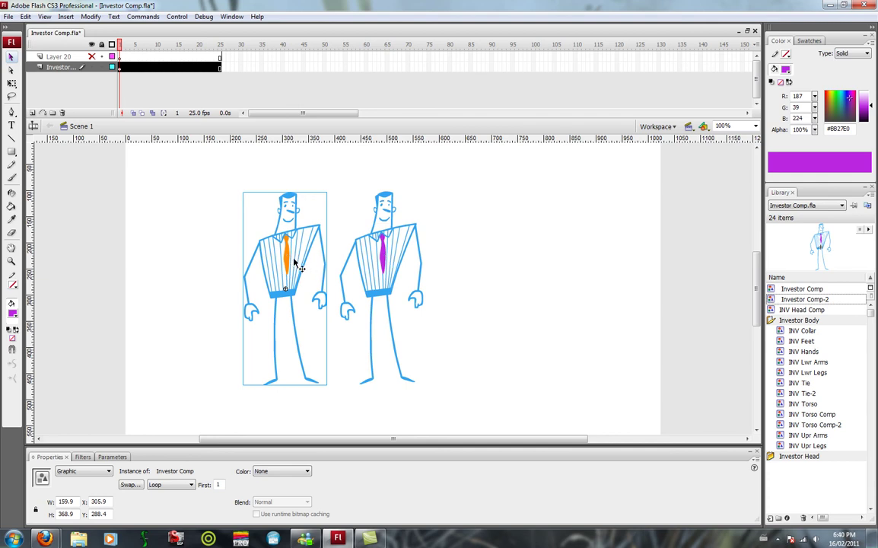
click(388, 266)
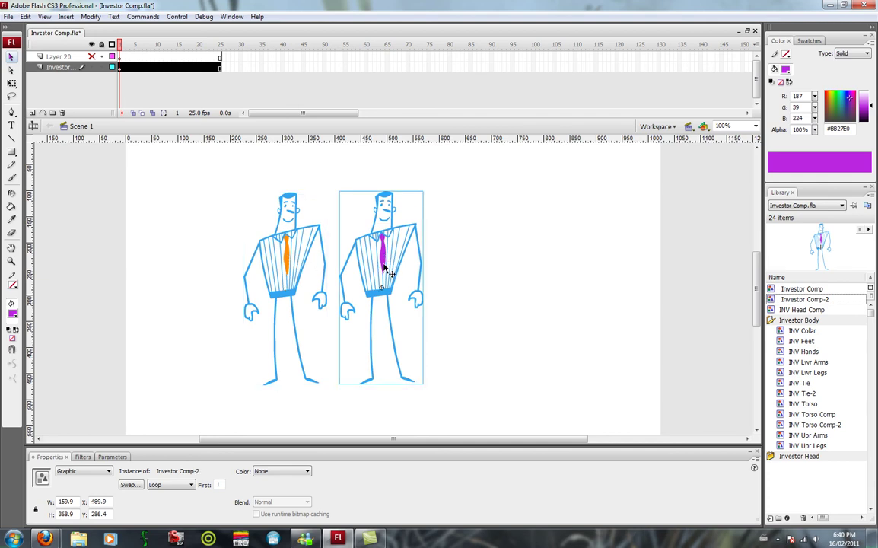
Drill into the original Investor Comp's tie to confirm it's still orange, then back out.
double_click(287, 264)
double_click(287, 264)
click(287, 252)
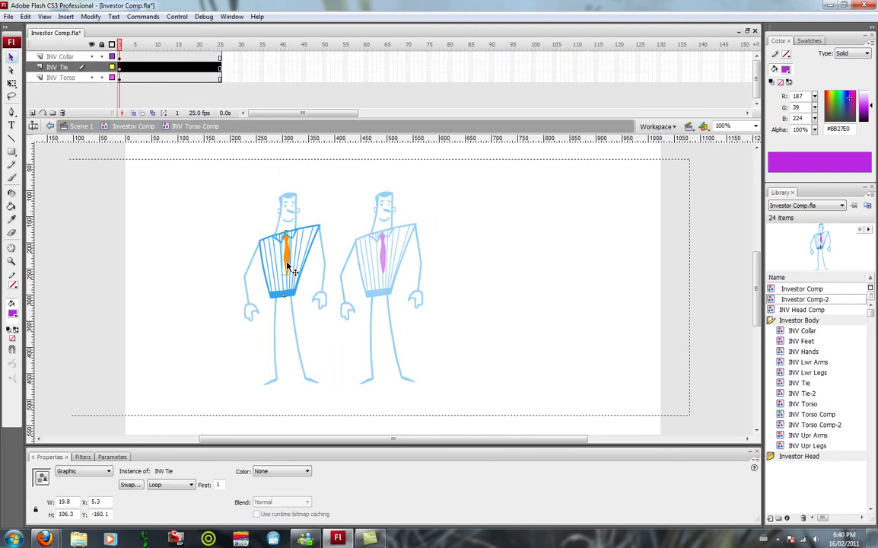
double_click(287, 249)
click(287, 246)
double_click(329, 162)
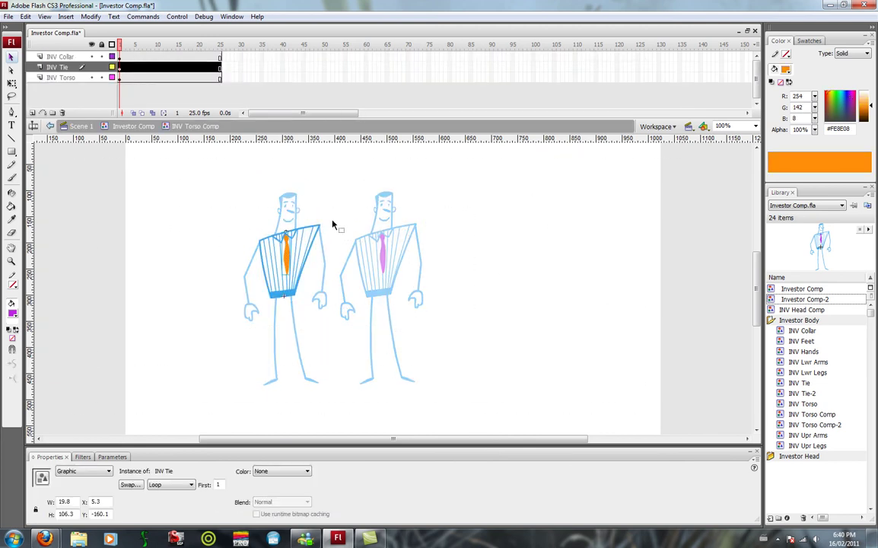
double_click(337, 163)
double_click(383, 260)
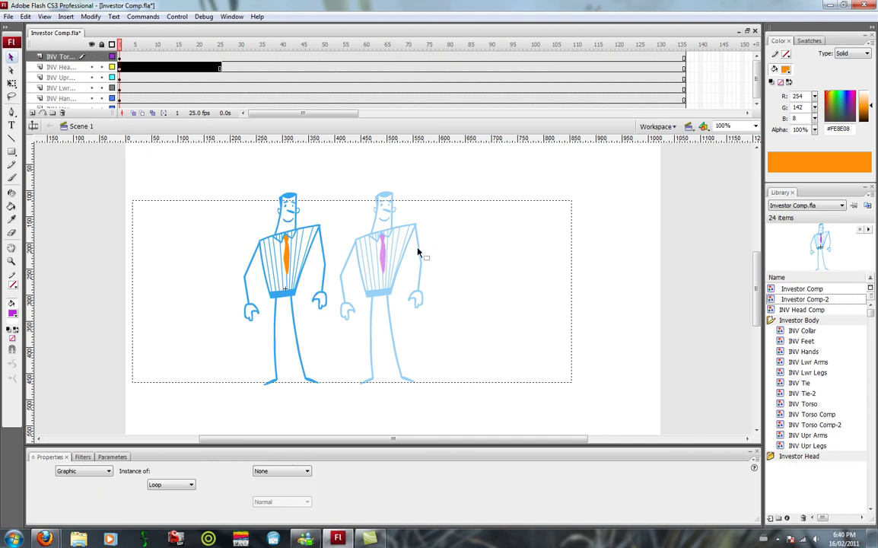
Copy the purple-tied investor to the right and duplicate it as symbol Investor Comp-3.
click(385, 260)
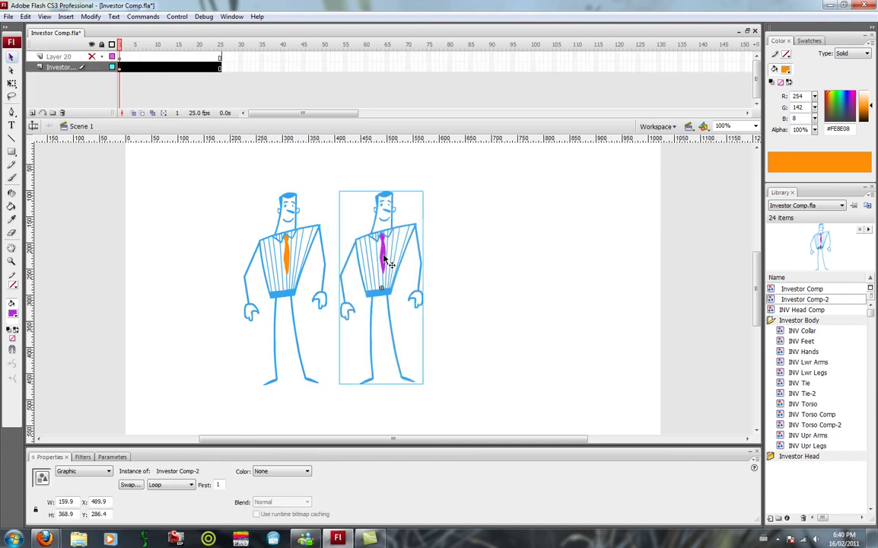
drag(384, 260, 473, 260)
right_click(472, 258)
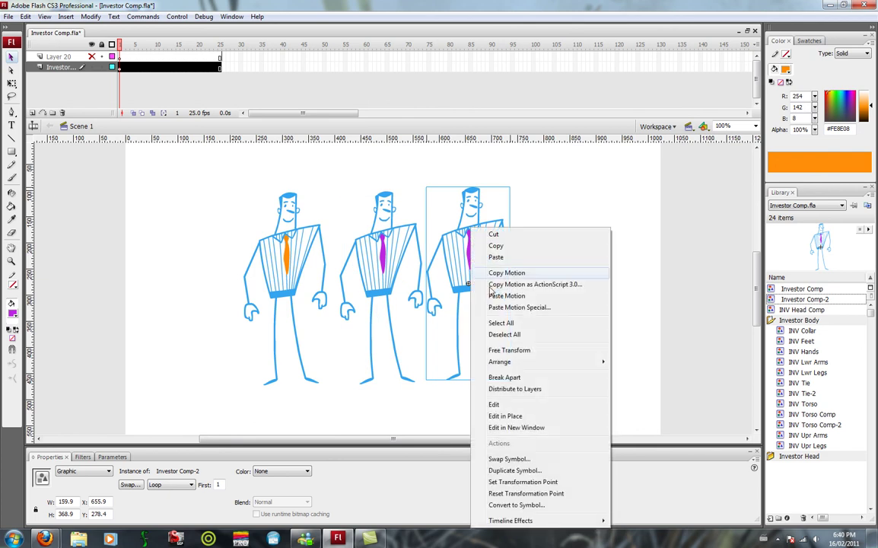
click(514, 439)
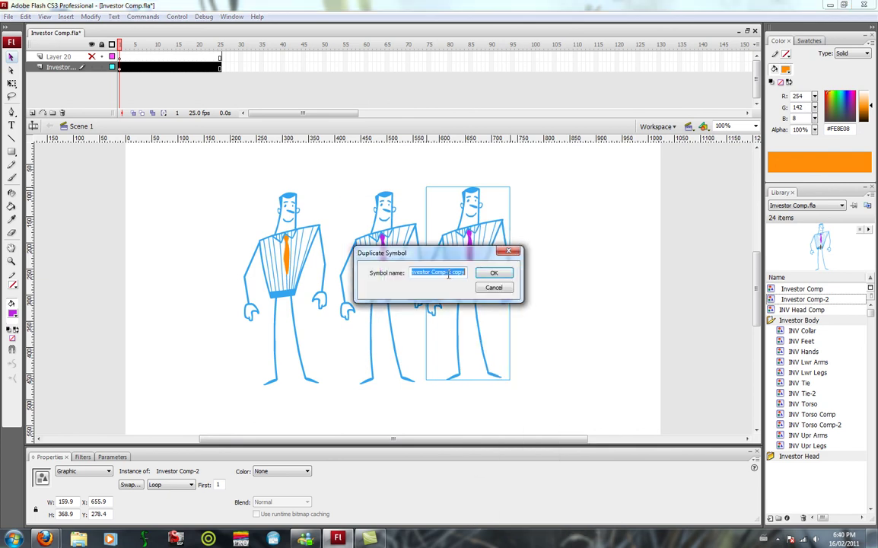
drag(448, 276, 466, 278)
text(3)
click(493, 273)
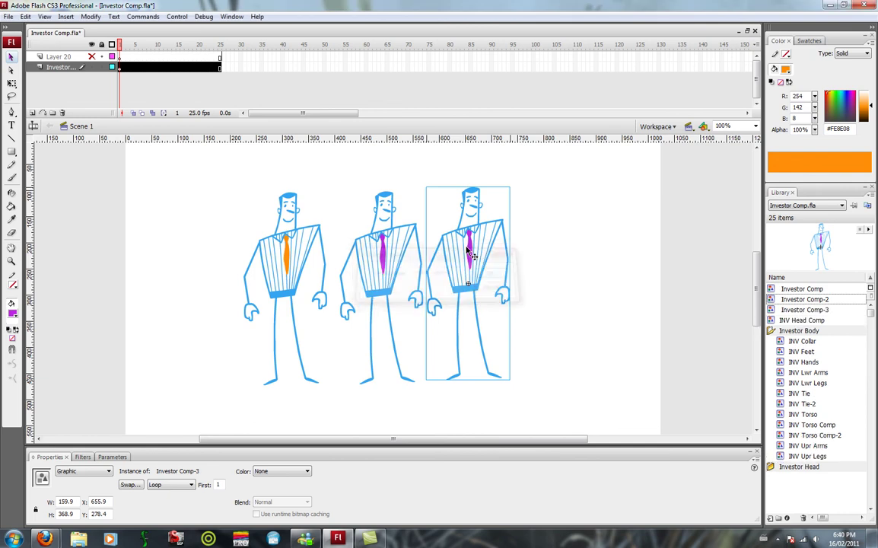
Inside Investor Comp-3, duplicate the torso symbol as INV Torso Comp-3.
double_click(472, 259)
right_click(434, 266)
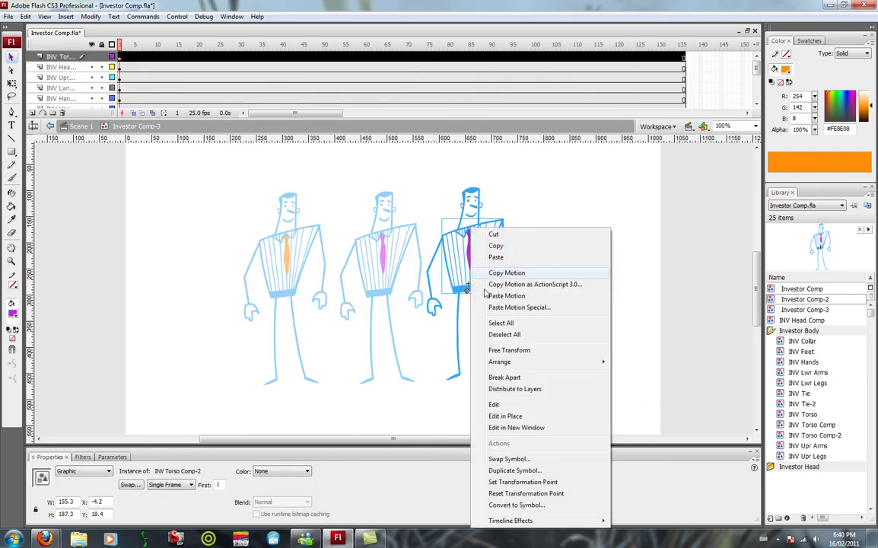
click(463, 472)
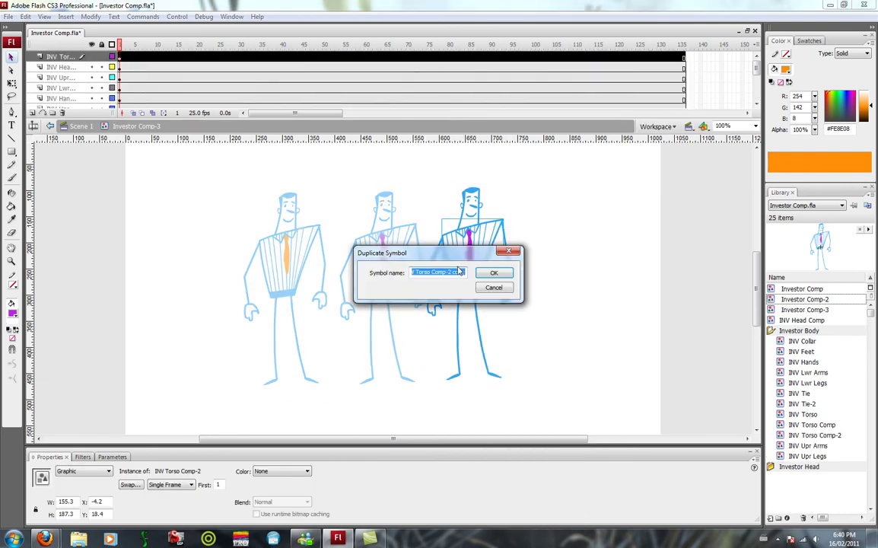
drag(448, 271, 466, 272)
text(3)
click(493, 273)
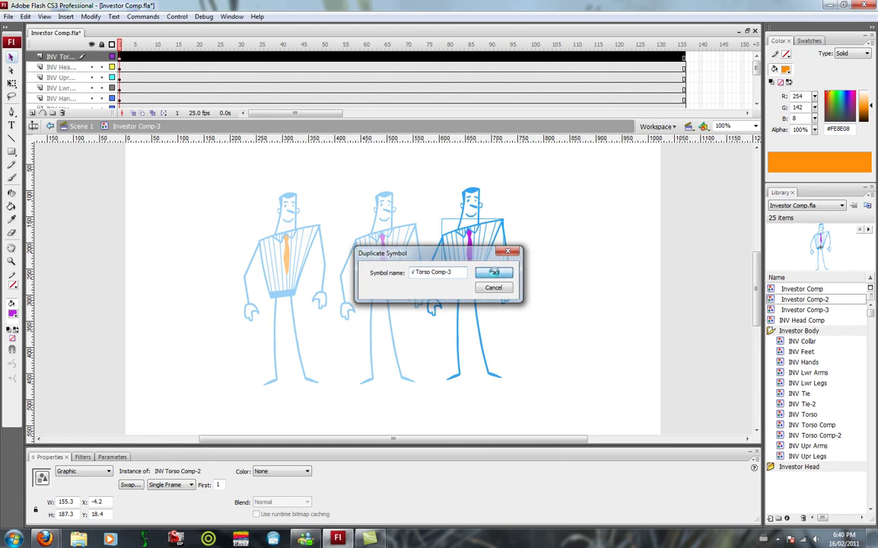
Inside the third torso, duplicate the tie symbol as INV Tie-3.
double_click(471, 259)
right_click(468, 227)
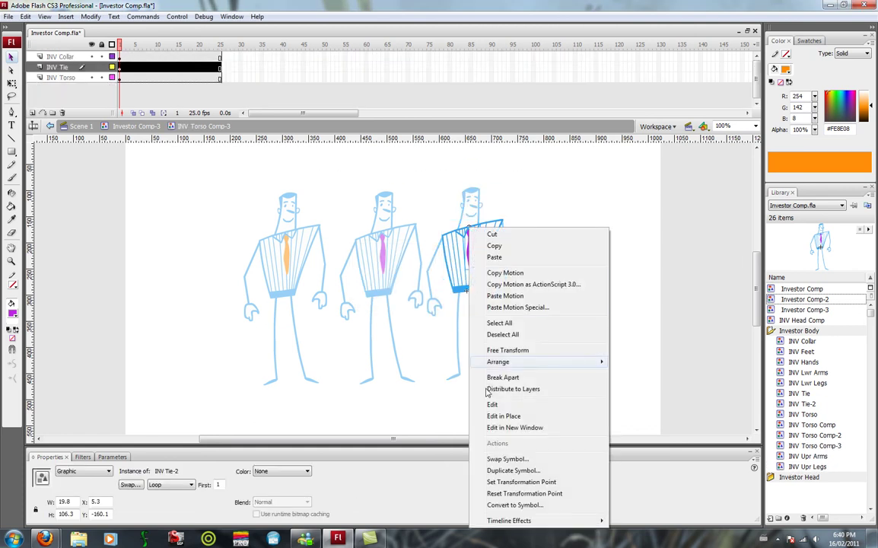
click(514, 470)
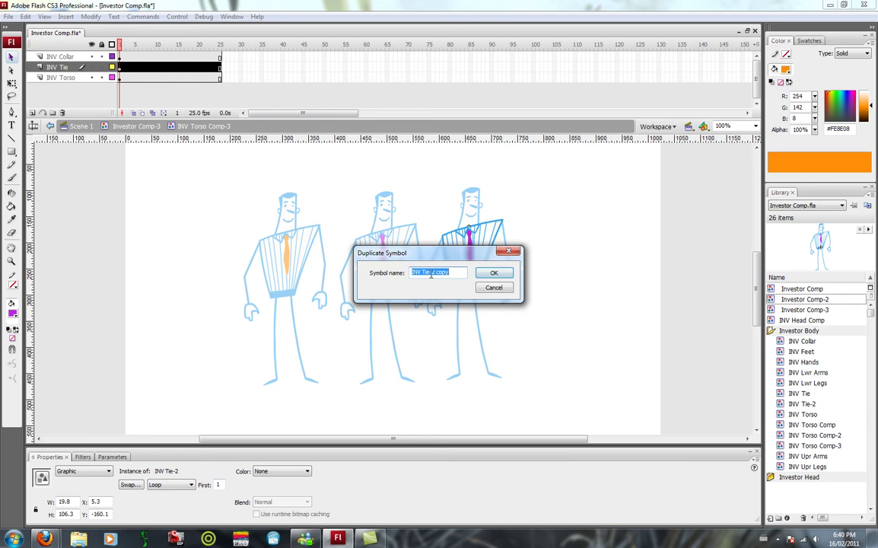
drag(432, 274, 467, 274)
text(3)
click(494, 273)
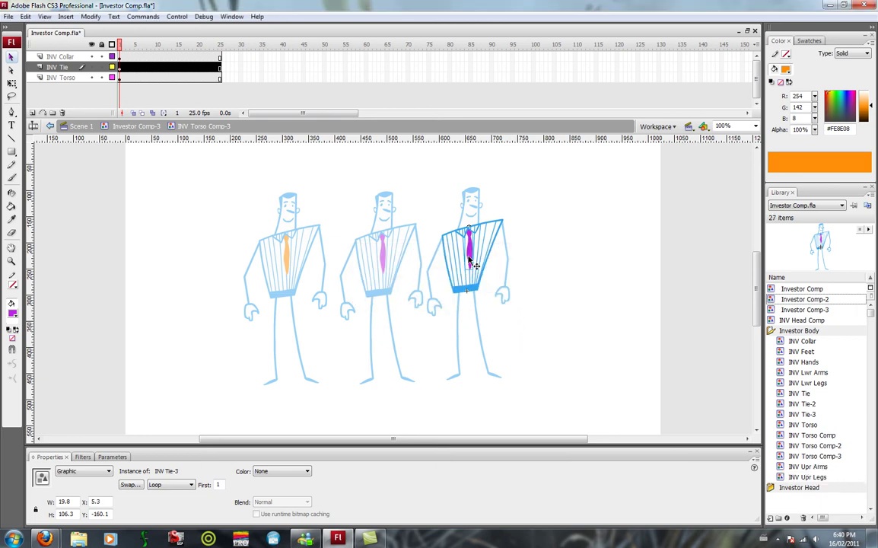
Fill the INV Tie-3 shape green #4FB959 and return to the main scene.
double_click(468, 243)
click(846, 113)
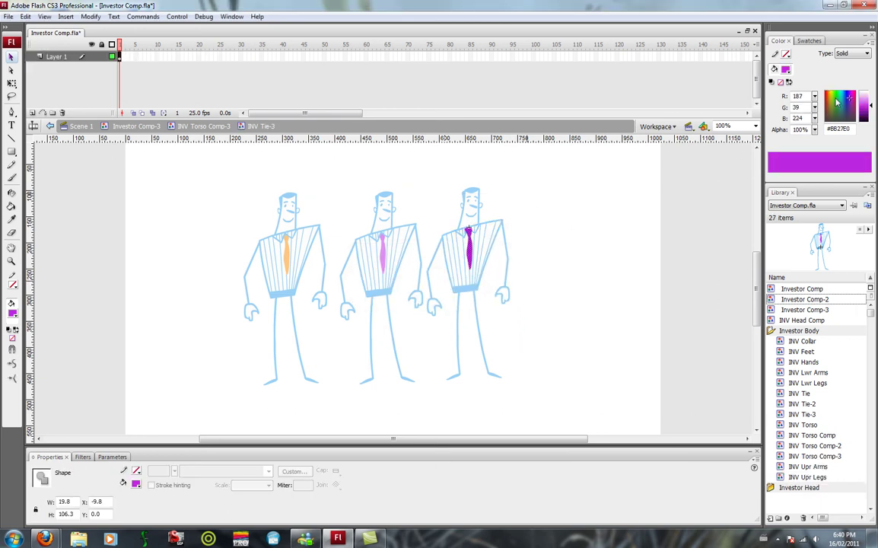
click(835, 108)
click(578, 224)
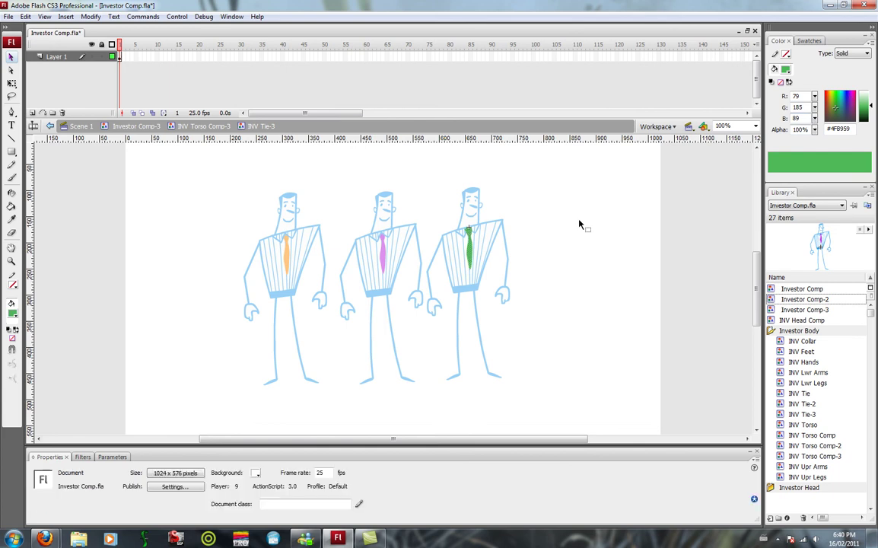
double_click(567, 235)
double_click(566, 236)
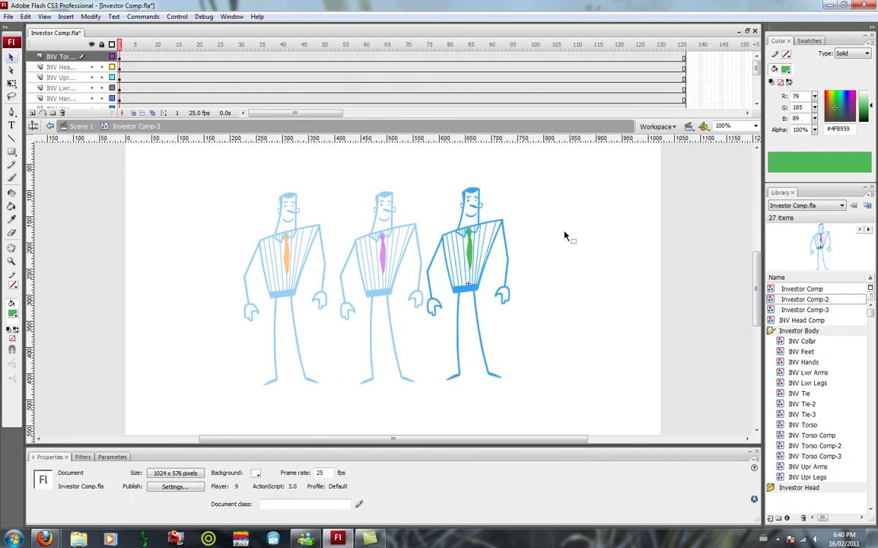
double_click(566, 236)
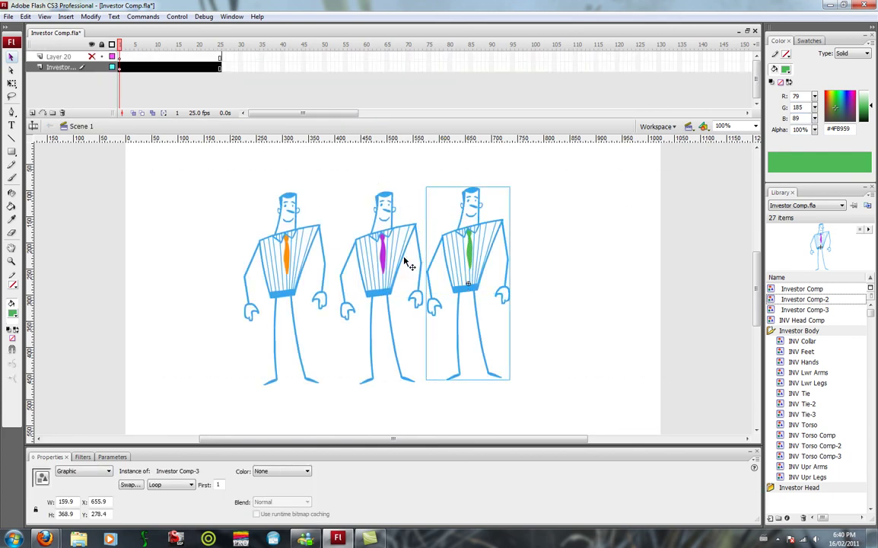